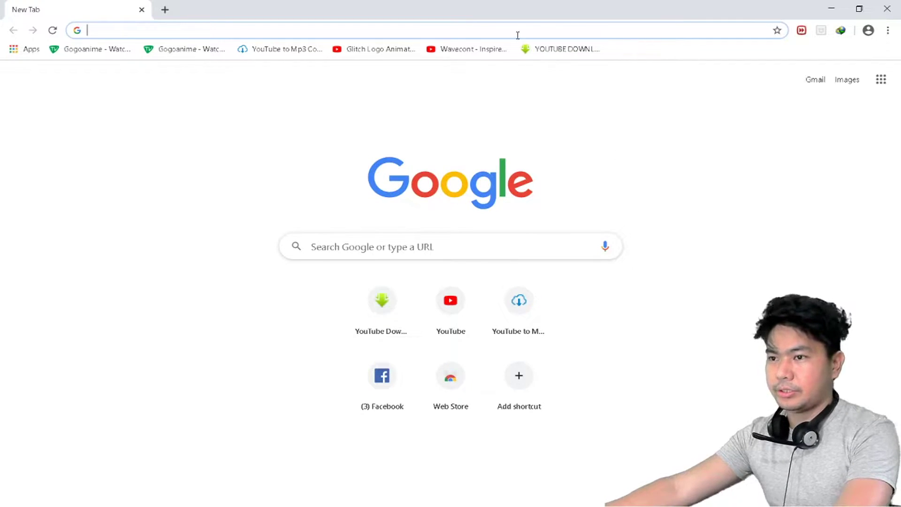
- Focus the address bar on Chrome's New Tab page
{"action": "left_click", "coordinate": [519, 32]}
- Go to gmail.com to reach the Choose an account page, then open a blank tab
{"action": "type", "text": "gmail.com"}
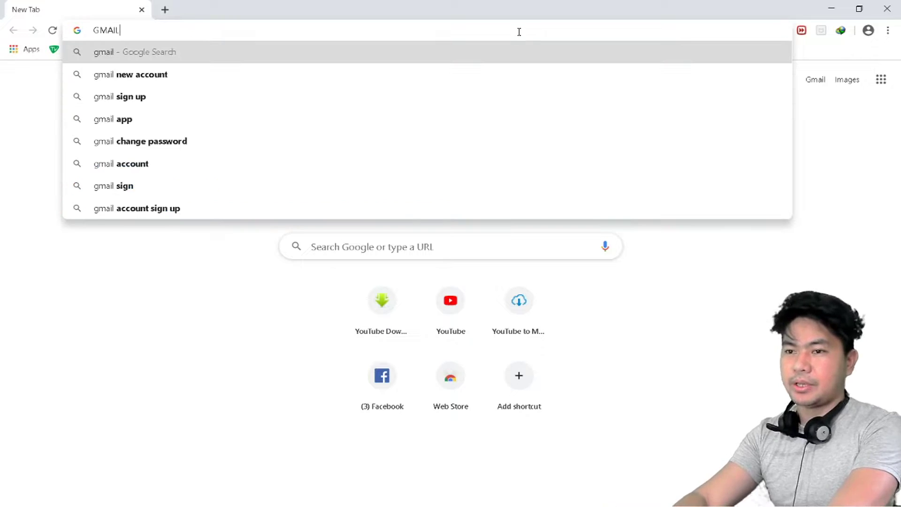
{"action": "key", "text": "Return"}
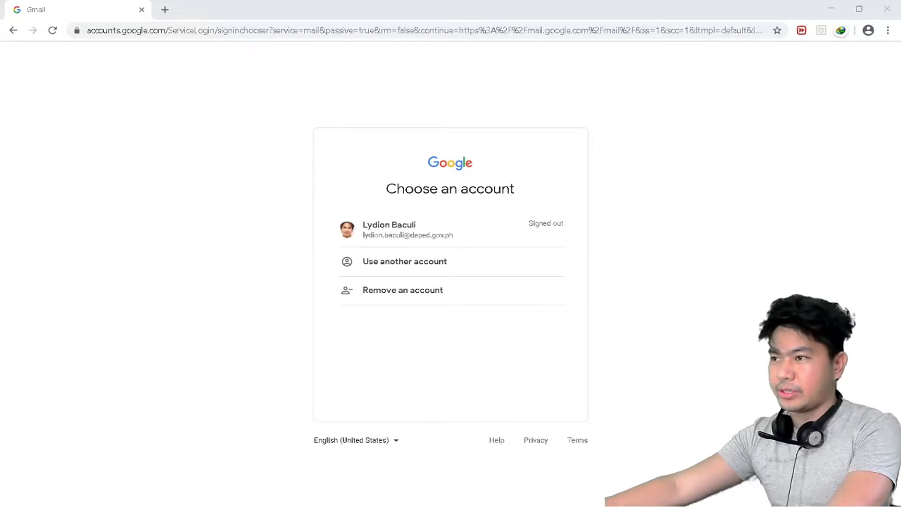
{"action": "left_click", "coordinate": [165, 9]}
- Reload gmail.com and remove the saved, signed-out account from the browser
{"action": "left_click", "coordinate": [141, 9]}
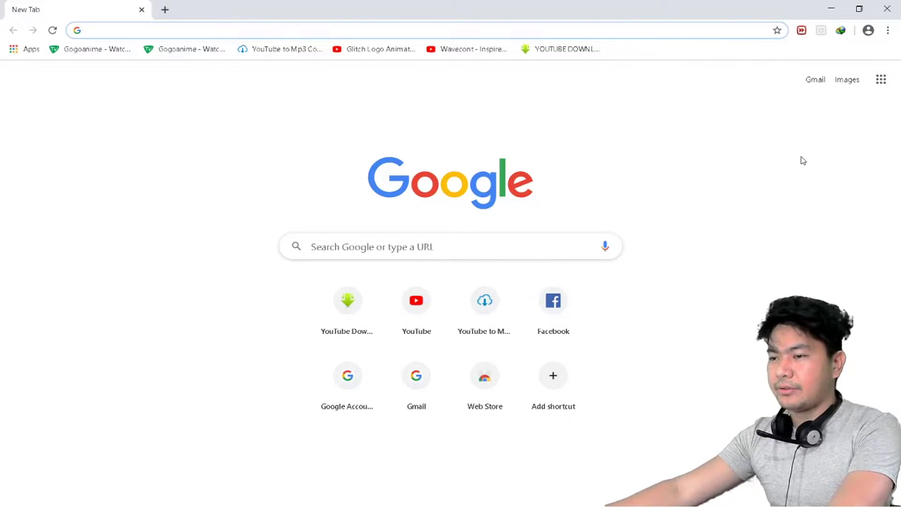
{"action": "left_click", "coordinate": [187, 30]}
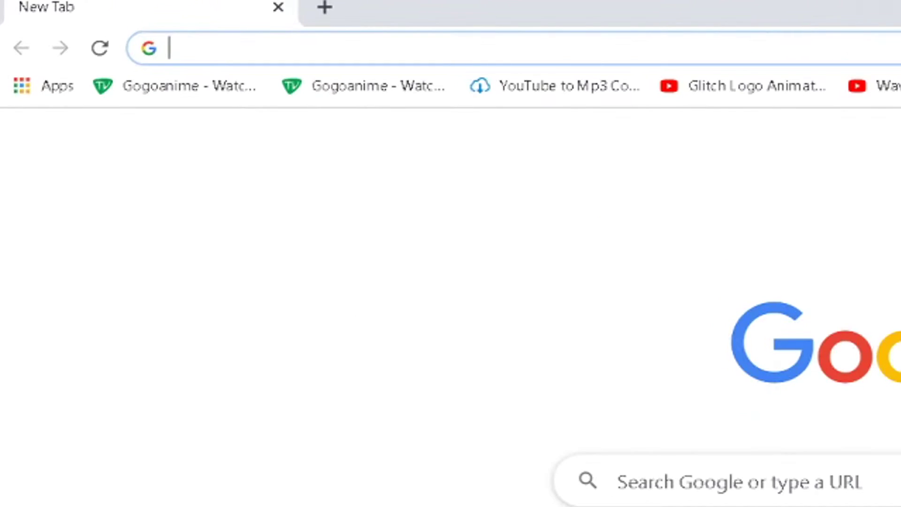
{"action": "type", "text": "gmail.co"}
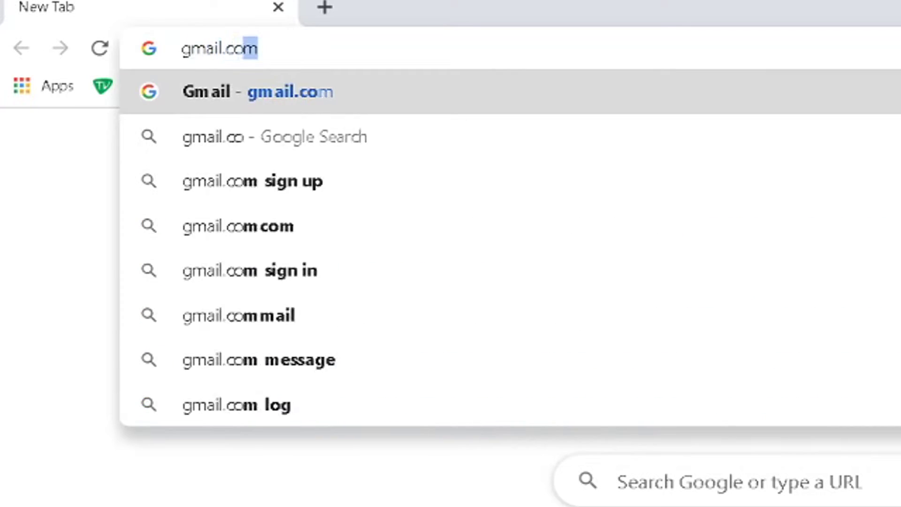
{"action": "key", "text": "Return"}
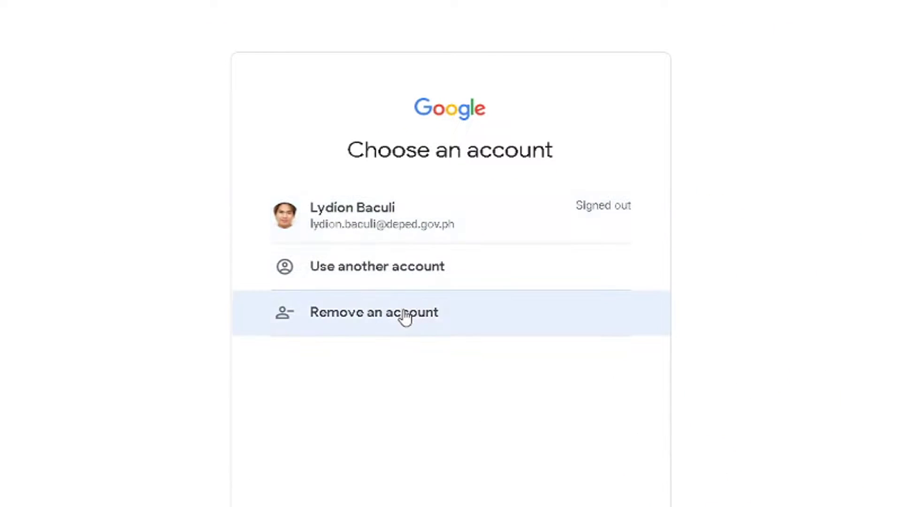
{"action": "left_click", "coordinate": [402, 313]}
{"action": "left_click", "coordinate": [621, 245]}
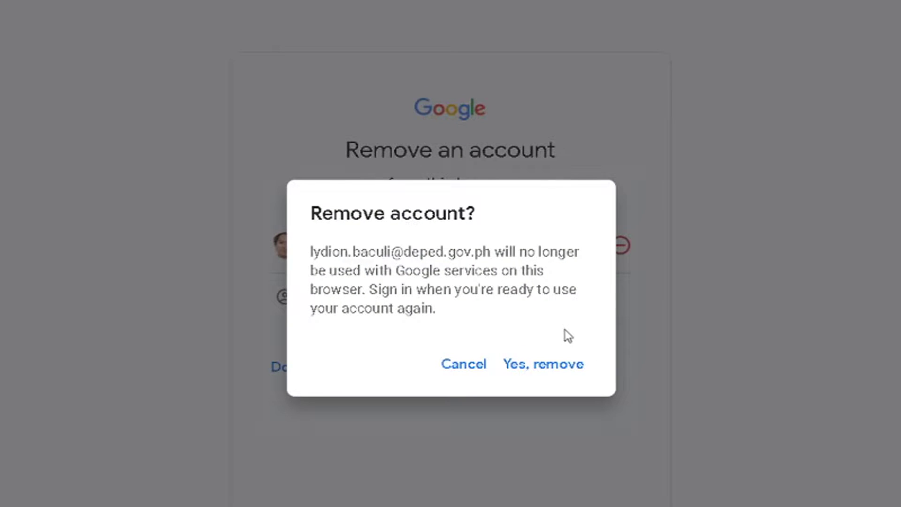
{"action": "left_click", "coordinate": [549, 365]}
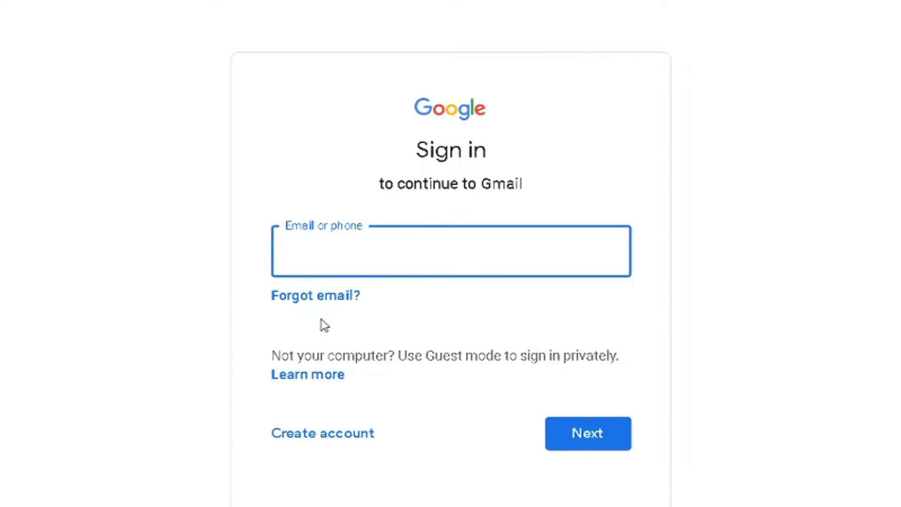
- Abandon the personal-use account signup, leaving a fresh New Tab page ready for a search
{"action": "left_click", "coordinate": [341, 438]}
{"action": "left_click", "coordinate": [363, 486]}
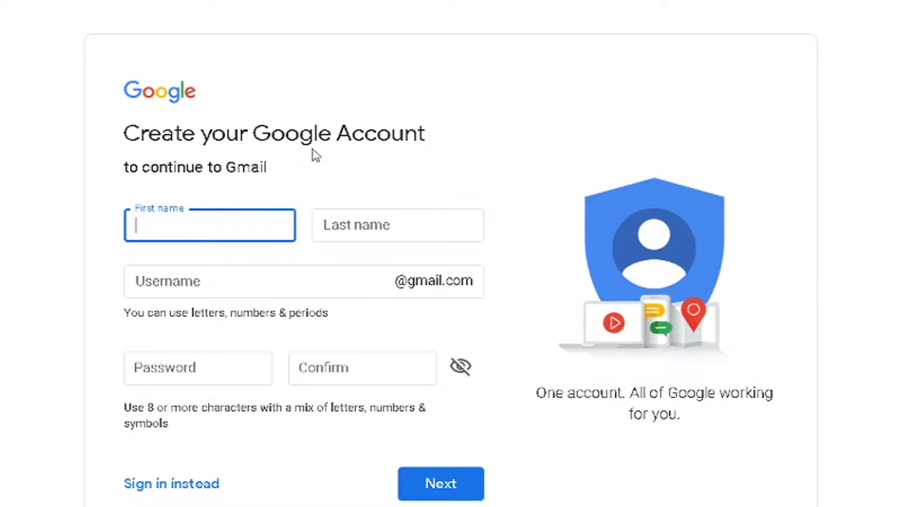
{"action": "left_click", "coordinate": [160, 11]}
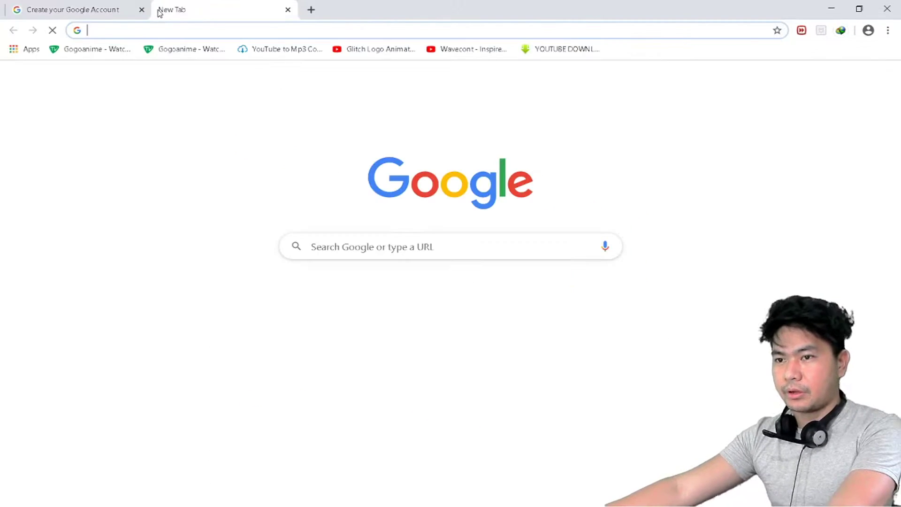
{"action": "left_click", "coordinate": [141, 10]}
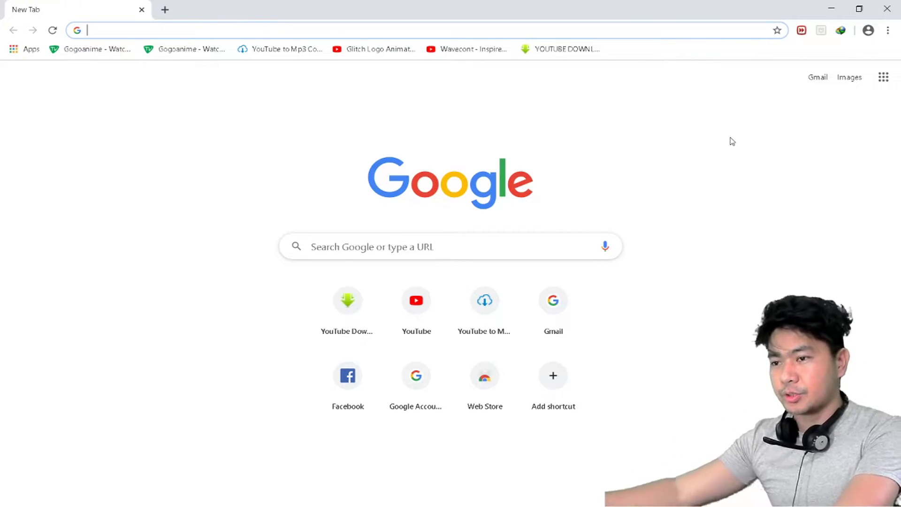
{"action": "left_click", "coordinate": [423, 34]}
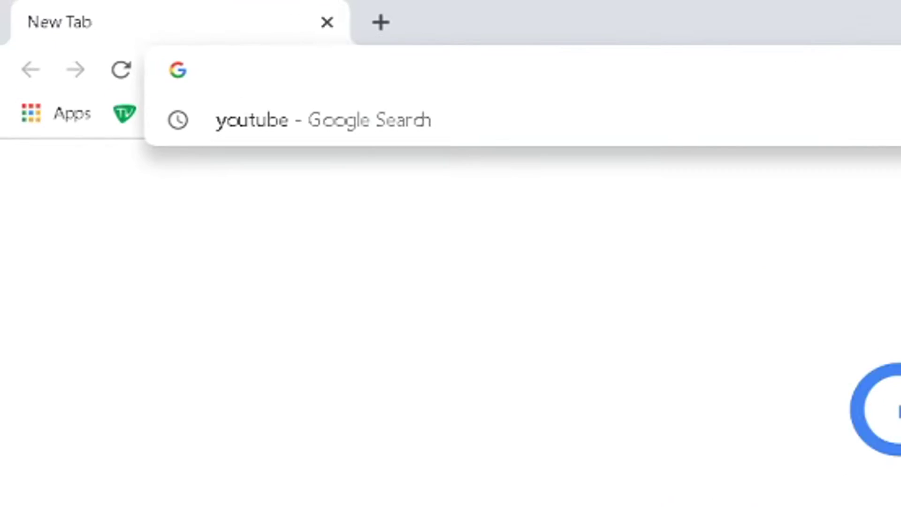
- Search 'google classroom', open the edu.google.com Classroom page and its Go to Classroom sign-in
{"action": "type", "text": "google cla"}
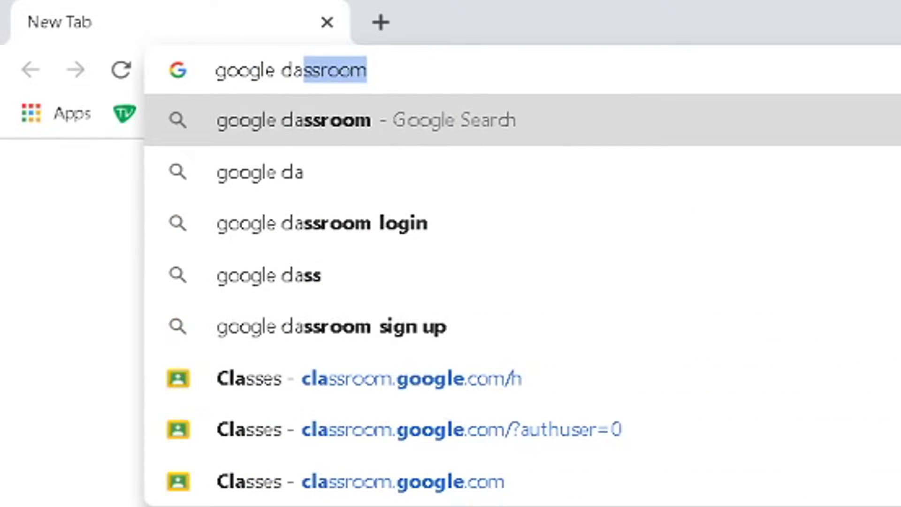
{"action": "type", "text": "ssroom"}
{"action": "key", "text": "Return"}
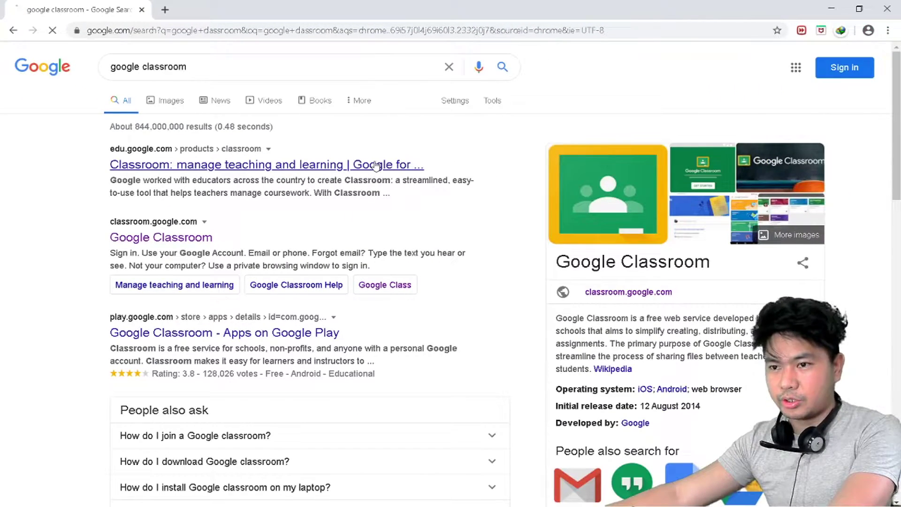
{"action": "left_click", "coordinate": [375, 165]}
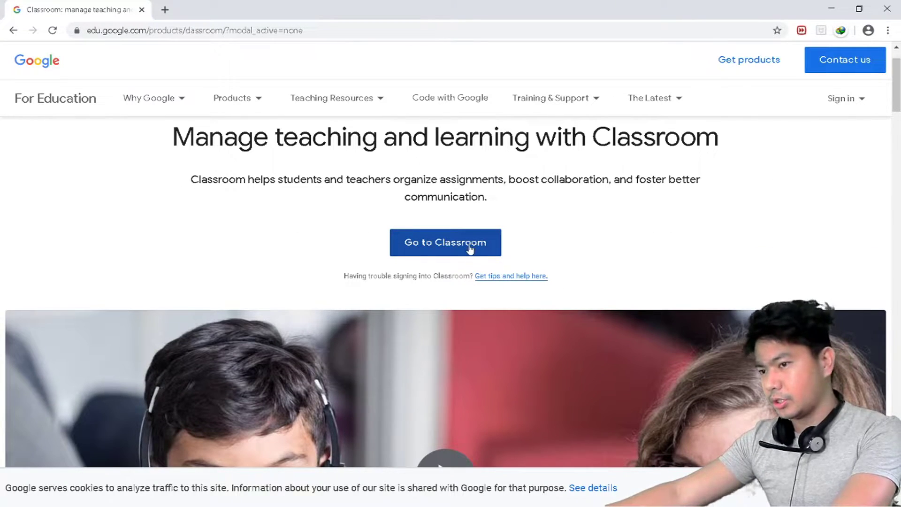
{"action": "left_click", "coordinate": [470, 249]}
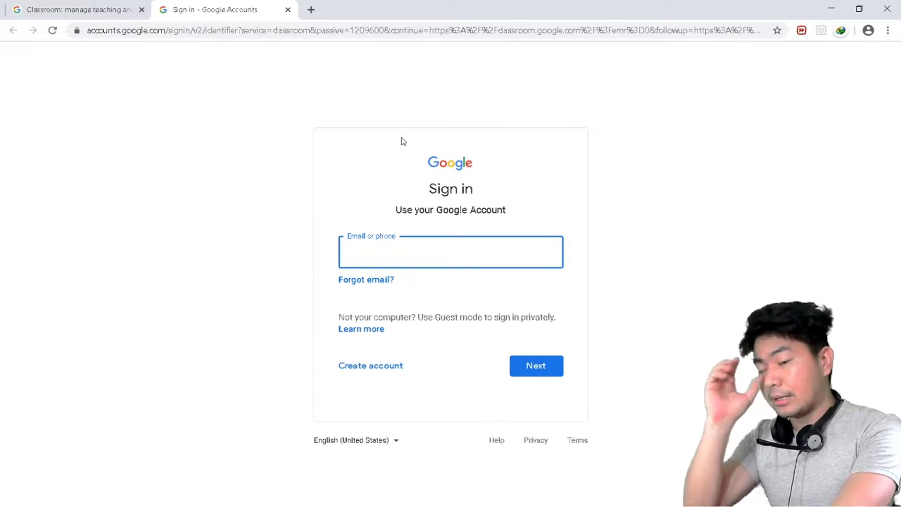
{"action": "left_click", "coordinate": [311, 10]}
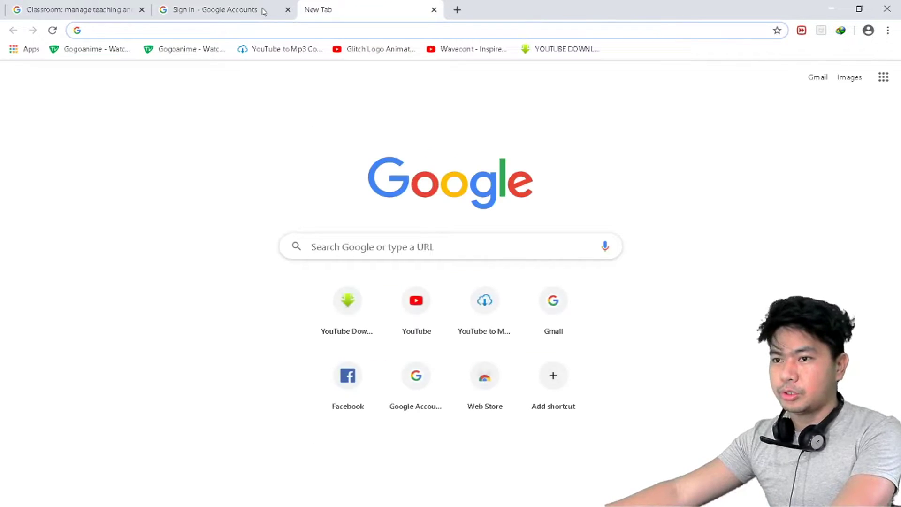
- Close the Google sign-in and Classroom product page tabs
{"action": "left_click", "coordinate": [201, 9]}
{"action": "key", "text": "ctrl+w"}
{"action": "left_click", "coordinate": [63, 4]}
{"action": "key", "text": "ctrl+w"}
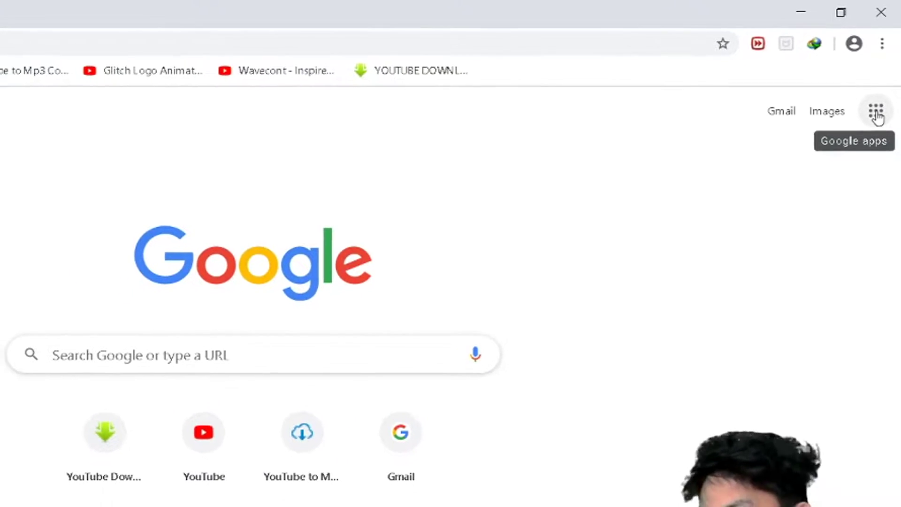
- Open the page listing all Google products from the Google apps panel
{"action": "left_click", "coordinate": [876, 106]}
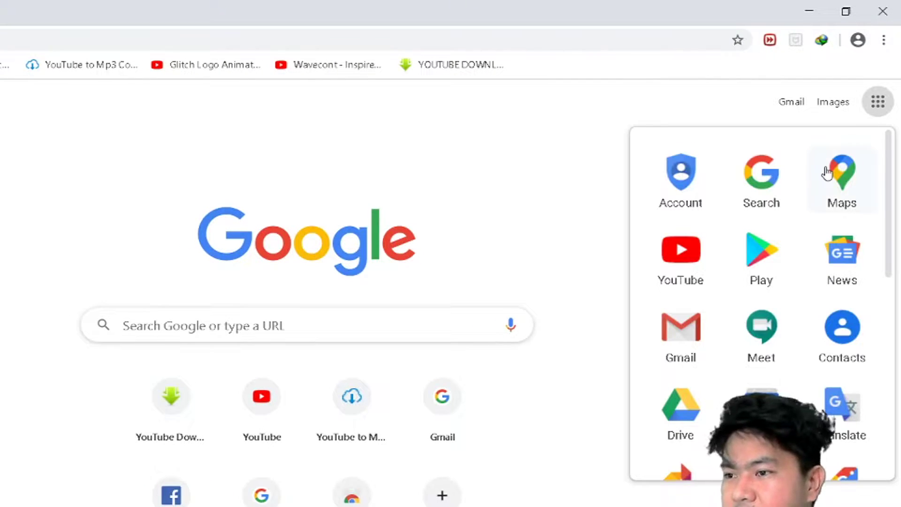
{"action": "scroll", "coordinate": [790, 241], "scroll_direction": "down", "scroll_amount": 5}
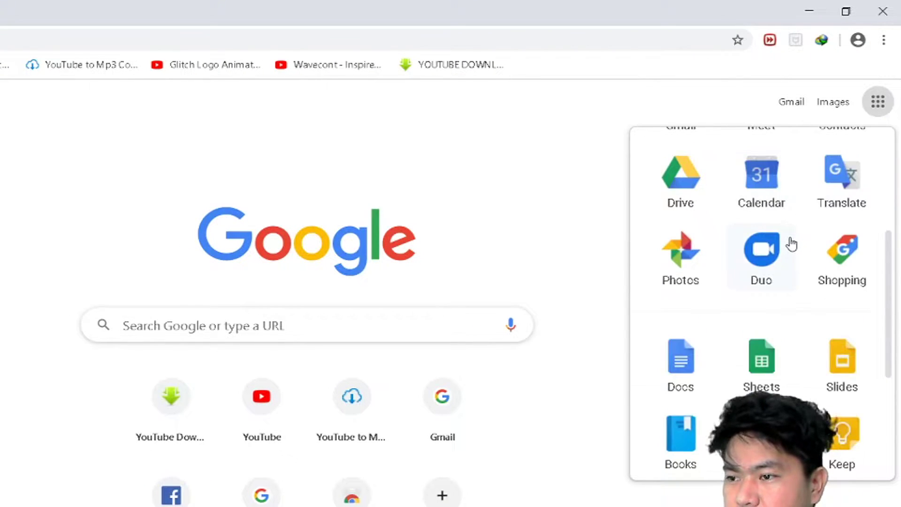
{"action": "scroll", "coordinate": [806, 290], "scroll_direction": "down", "scroll_amount": 5}
{"action": "scroll", "coordinate": [734, 370], "scroll_direction": "up", "scroll_amount": 10}
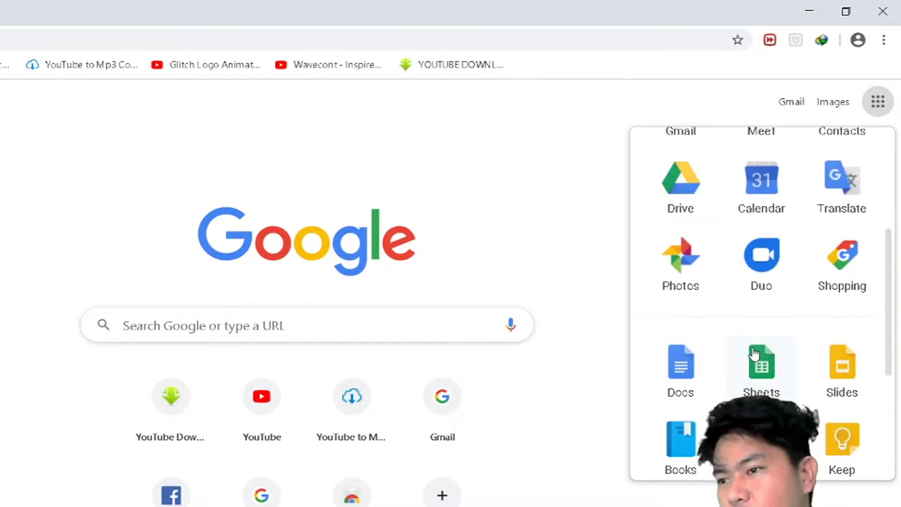
{"action": "scroll", "coordinate": [793, 217], "scroll_direction": "down", "scroll_amount": 10}
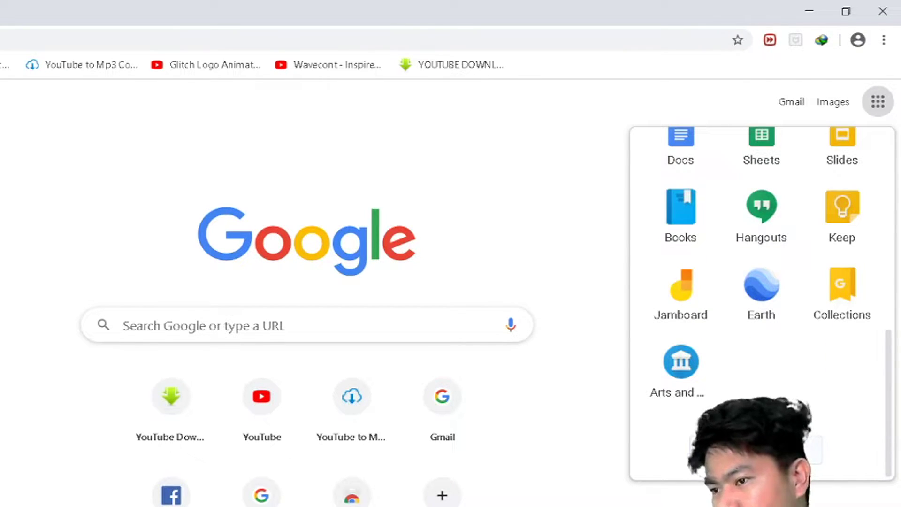
{"action": "left_click", "coordinate": [762, 433]}
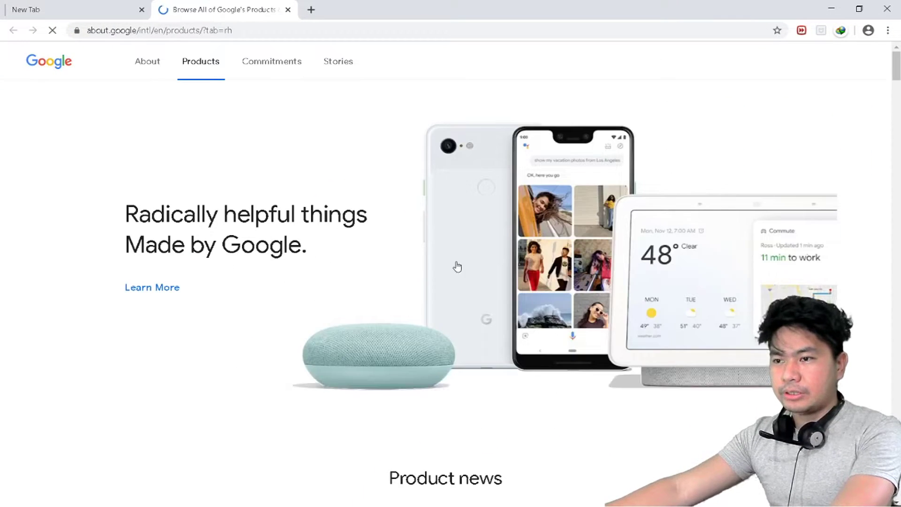
- Find Google Classroom in the All products grid and open it
{"action": "scroll", "coordinate": [454, 263], "scroll_direction": "down", "scroll_amount": 10}
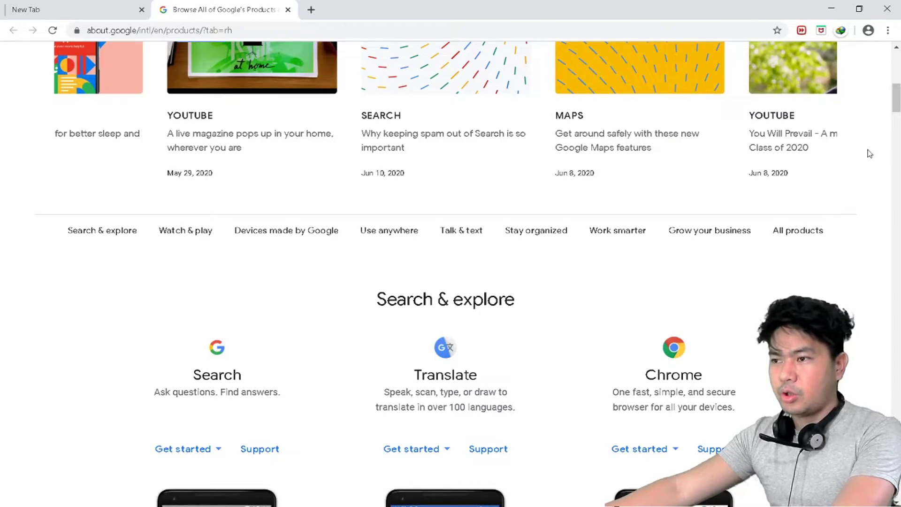
{"action": "left_click_drag", "start_coordinate": [896, 103], "coordinate": [896, 488]}
{"action": "scroll", "coordinate": [611, 352], "scroll_direction": "up", "scroll_amount": 5}
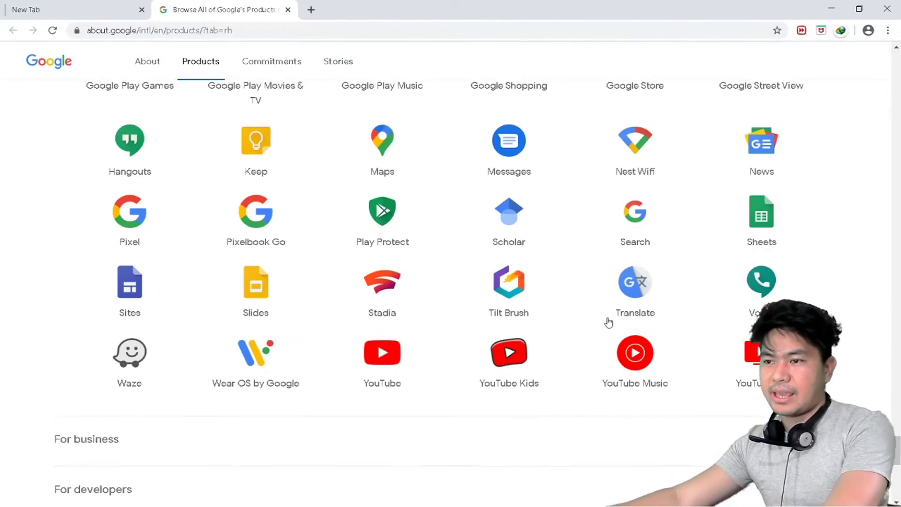
{"action": "scroll", "coordinate": [664, 301], "scroll_direction": "up", "scroll_amount": 2}
{"action": "scroll", "coordinate": [644, 290], "scroll_direction": "up", "scroll_amount": 4}
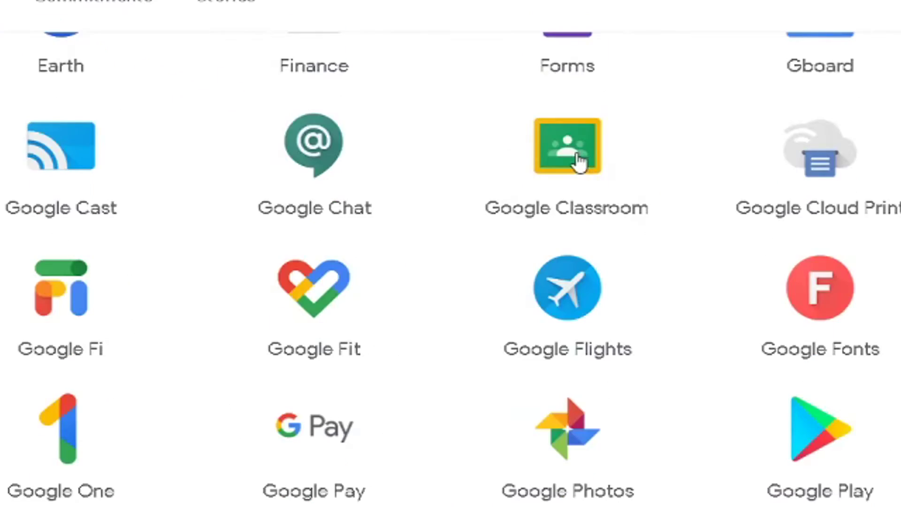
{"action": "left_click", "coordinate": [580, 160]}
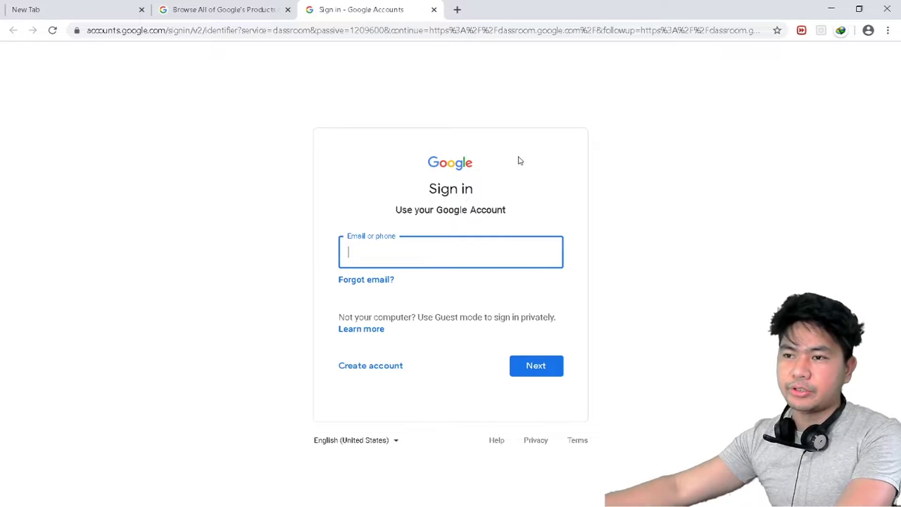
- Close the Classroom sign-in tab and the Google products tab
{"action": "middle_click", "coordinate": [399, 6]}
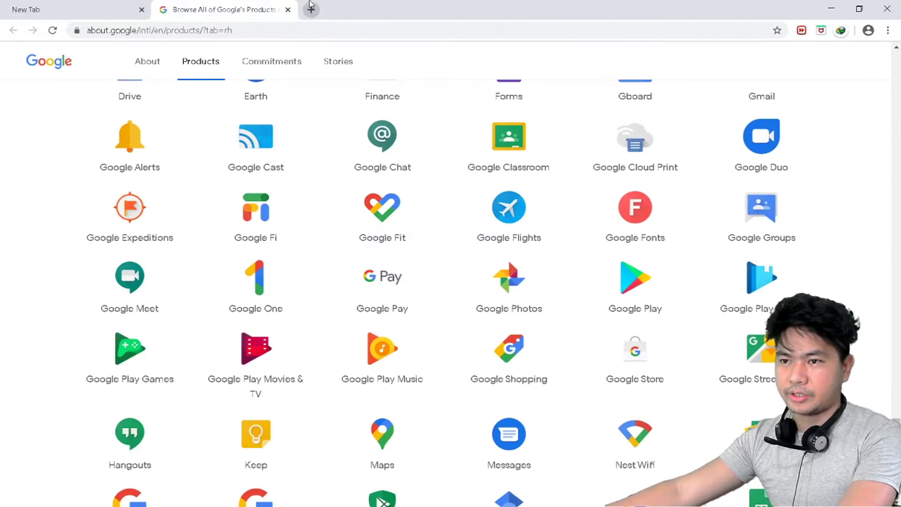
{"action": "scroll", "coordinate": [718, 96], "scroll_direction": "down", "scroll_amount": 3}
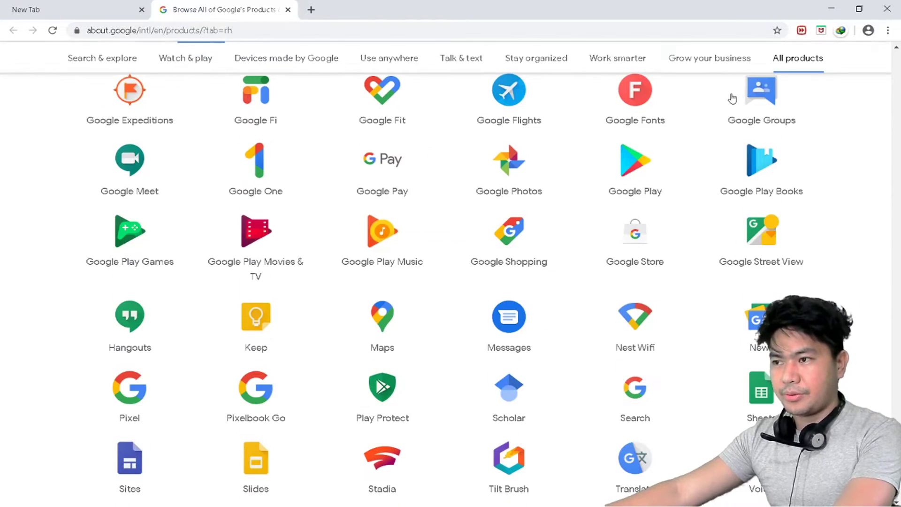
{"action": "scroll", "coordinate": [730, 95], "scroll_direction": "up", "scroll_amount": 5}
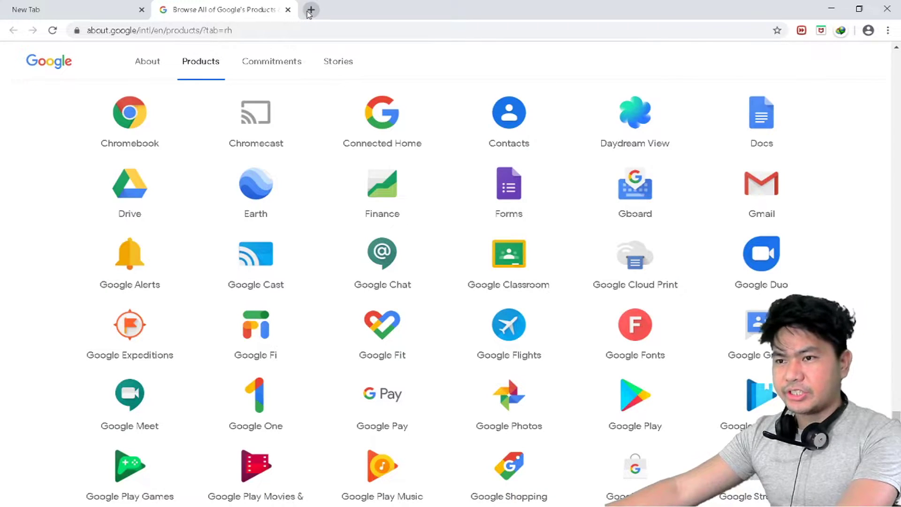
{"action": "key", "text": "ctrl+w"}
- Load gmail.com to bring up the Gmail sign-in page
{"action": "left_click", "coordinate": [591, 34]}
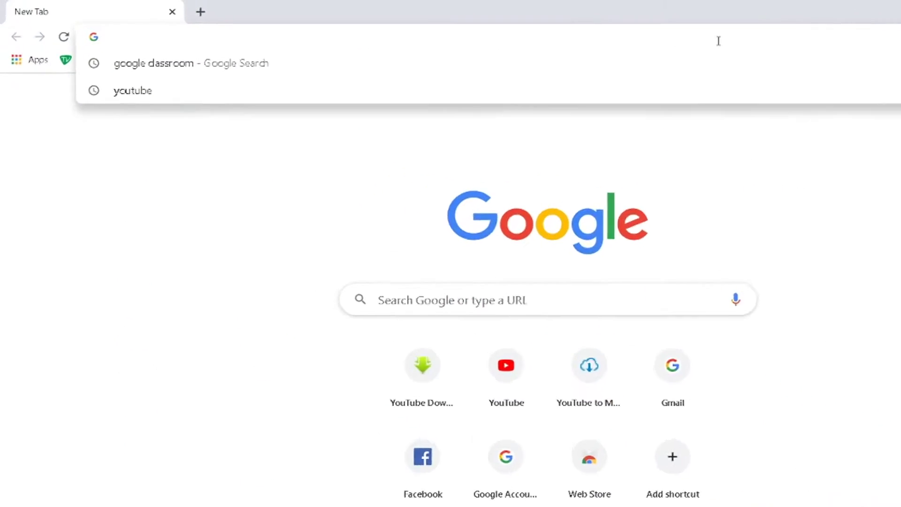
{"action": "type", "text": "gmail.com"}
{"action": "key", "text": "Return"}
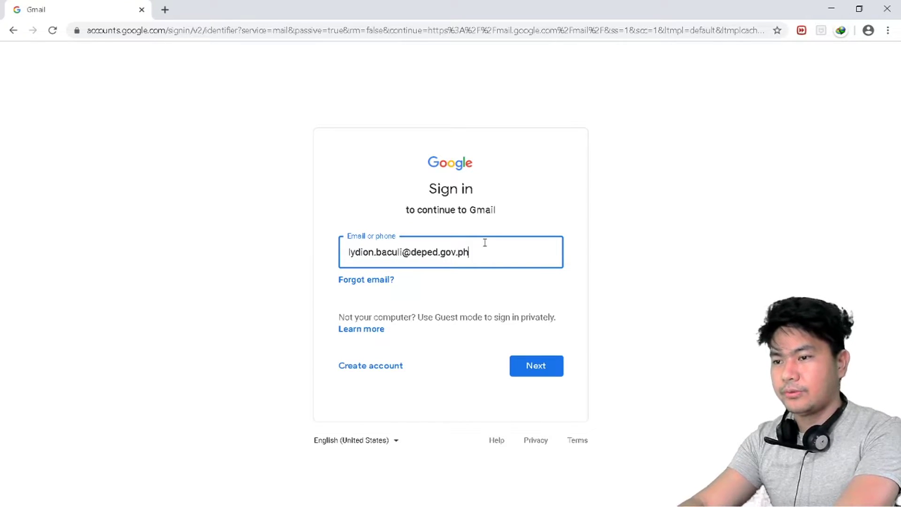
- Sign in with the school account's e-mail and password, retrying after a wrong-password error
{"action": "key", "text": "Return"}
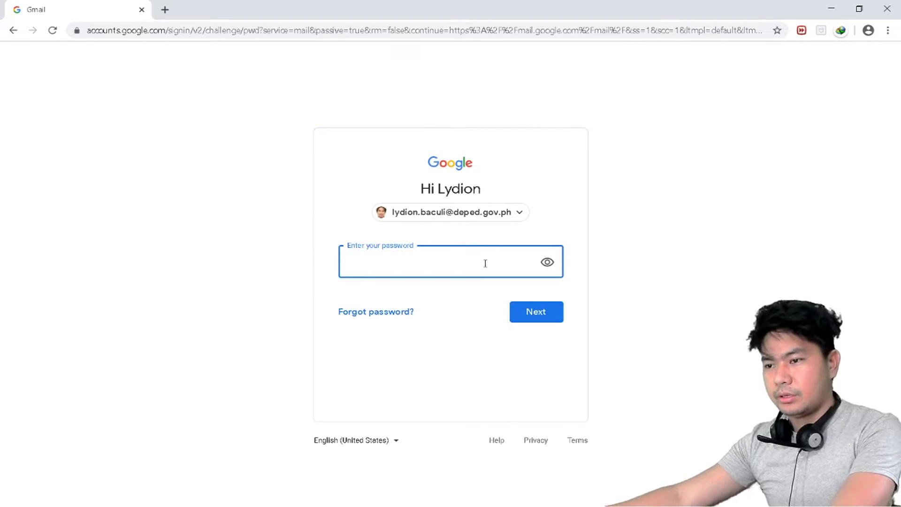
{"action": "type", "text": "••••••"}
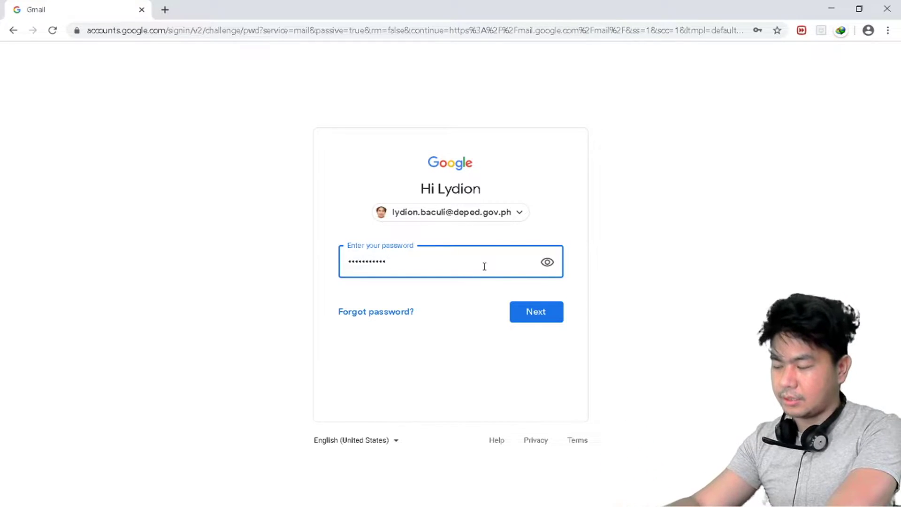
{"action": "key", "text": "BackSpace"}
{"action": "key", "text": "BackSpace"}
{"action": "key", "text": "BackSpace"}
{"action": "key", "text": "BackSpace"}
{"action": "key", "text": "BackSpace"}
{"action": "key", "text": "BackSpace"}
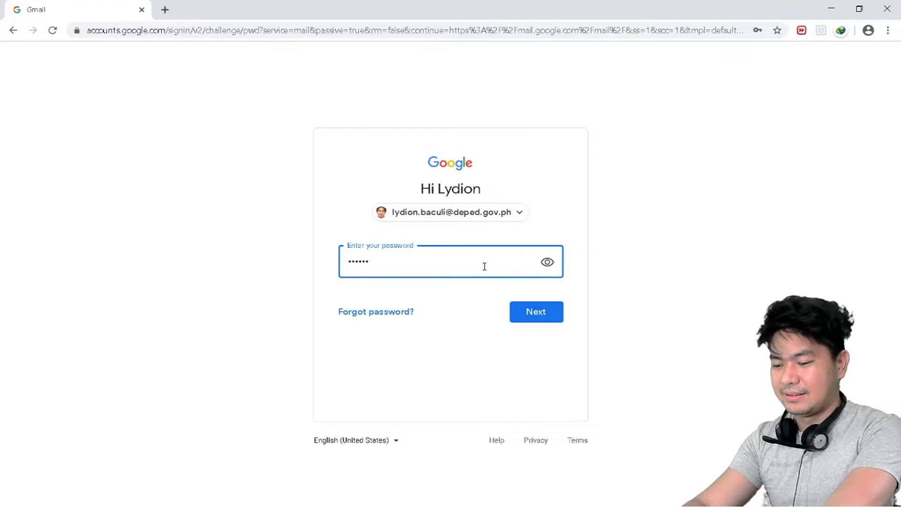
{"action": "key", "text": "Return"}
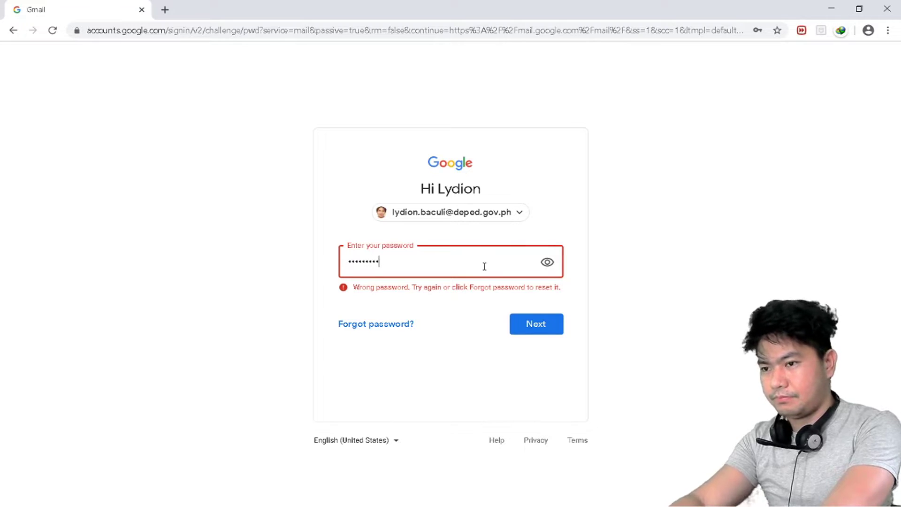
{"action": "type", "text": "1"}
{"action": "key", "text": "Return"}
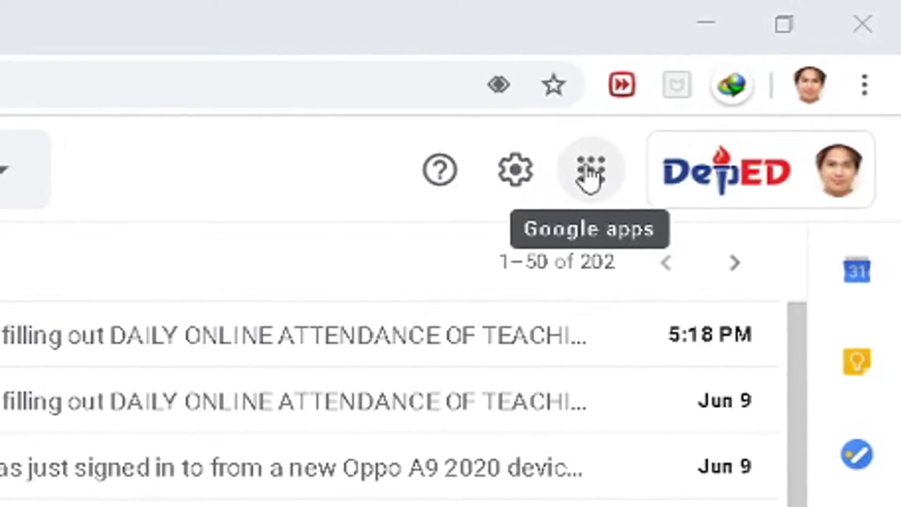
- Launch Classroom from Gmail's Google apps grid, showing 'No classes here!'
{"action": "left_click", "coordinate": [577, 186]}
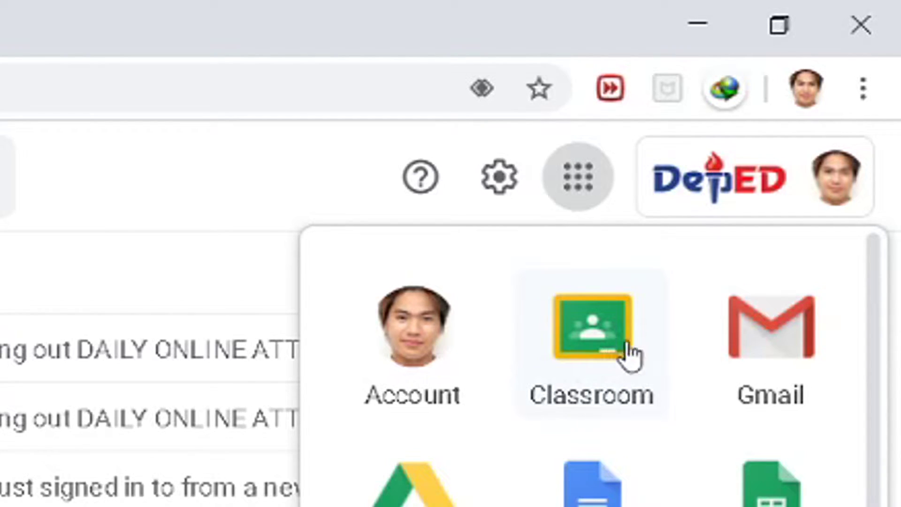
{"action": "left_click", "coordinate": [608, 336]}
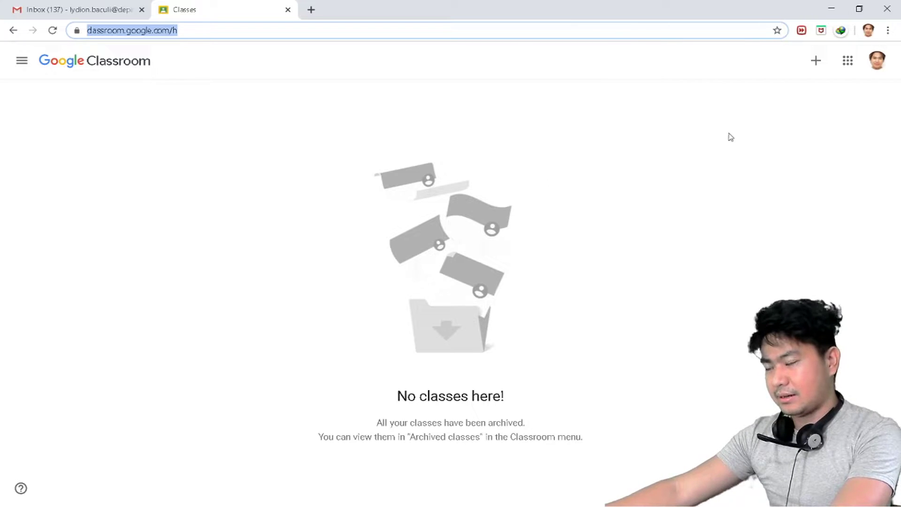
{"action": "left_click", "coordinate": [25, 64]}
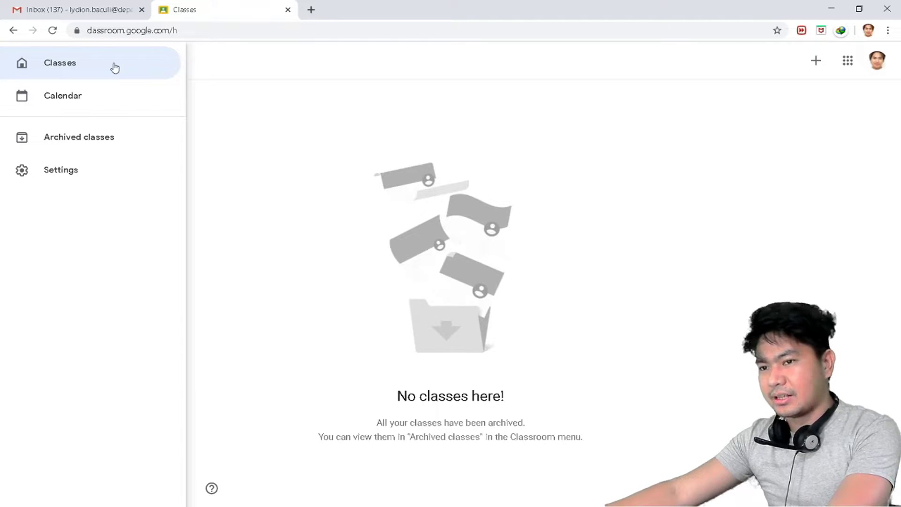
{"action": "left_click", "coordinate": [89, 94]}
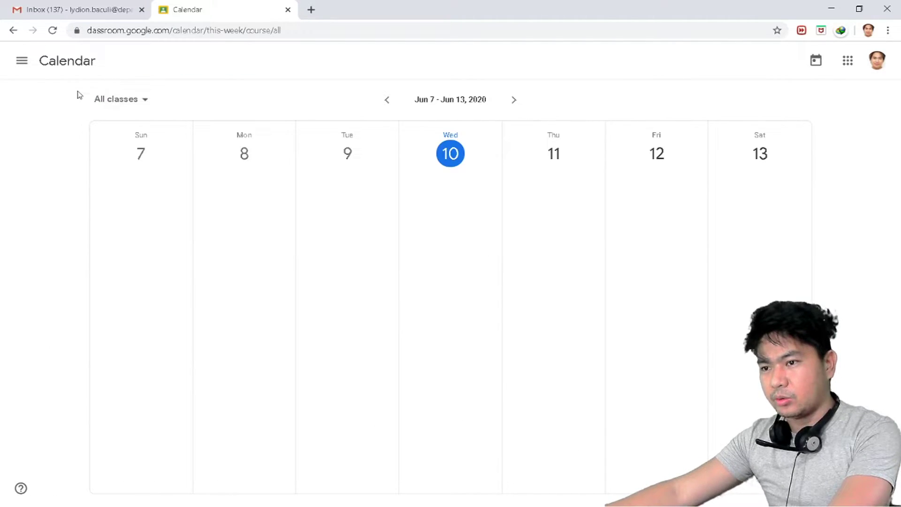
{"action": "left_click", "coordinate": [23, 61]}
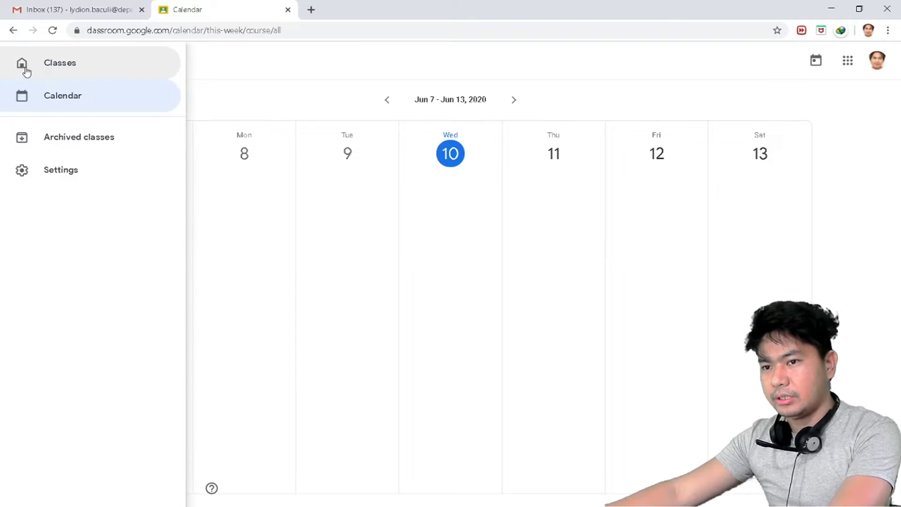
{"action": "left_click", "coordinate": [26, 67]}
{"action": "left_click", "coordinate": [24, 63]}
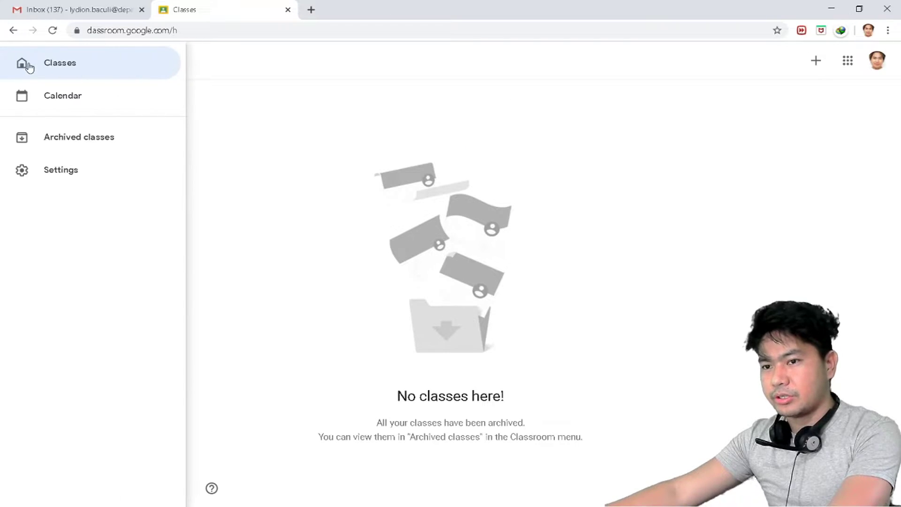
{"action": "left_click", "coordinate": [59, 171]}
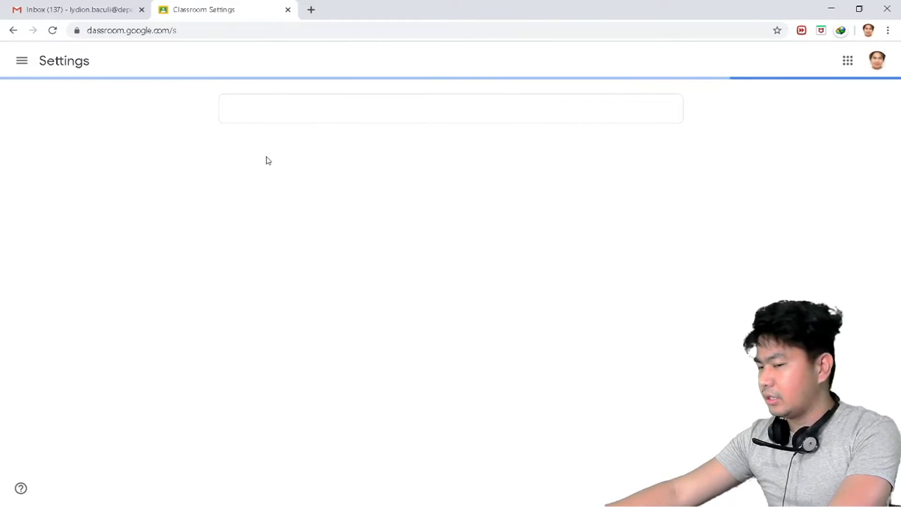
{"action": "scroll", "coordinate": [519, 286], "scroll_direction": "down", "scroll_amount": 3}
{"action": "scroll", "coordinate": [507, 302], "scroll_direction": "up", "scroll_amount": 3}
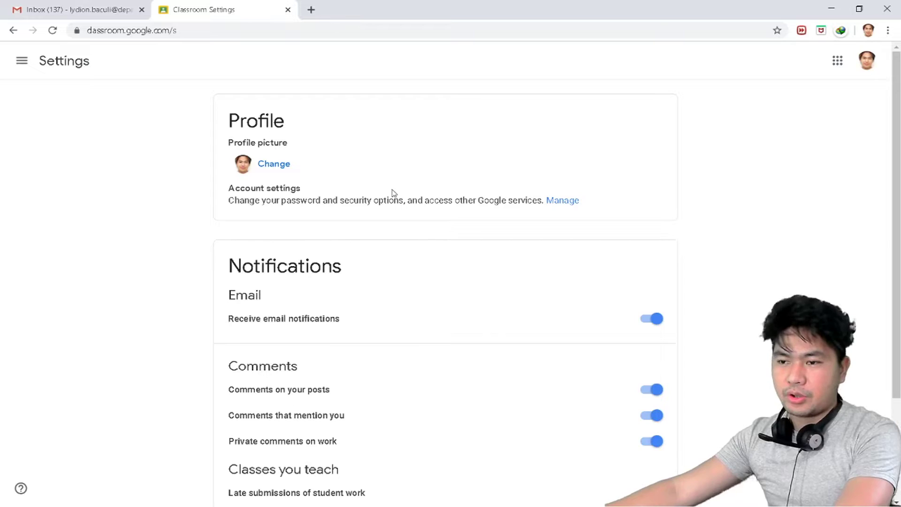
{"action": "scroll", "coordinate": [395, 313], "scroll_direction": "down", "scroll_amount": 3}
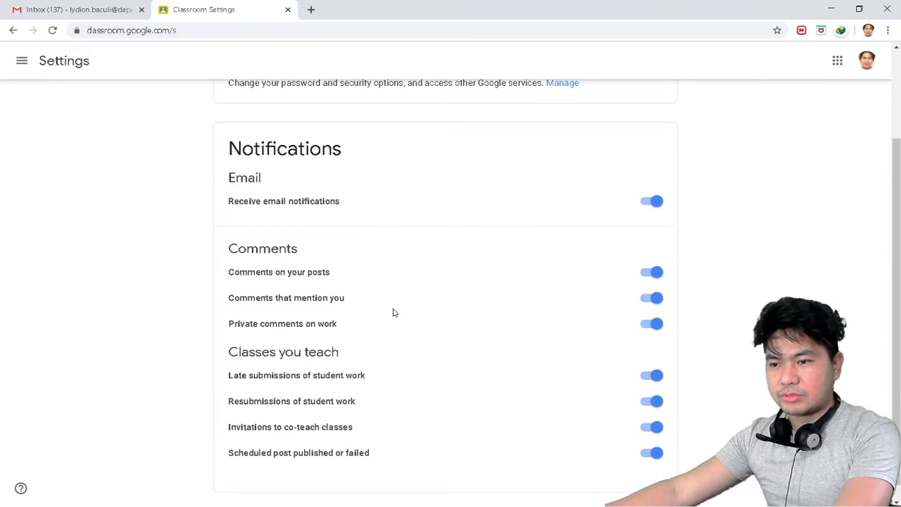
{"action": "double_click", "coordinate": [248, 150]}
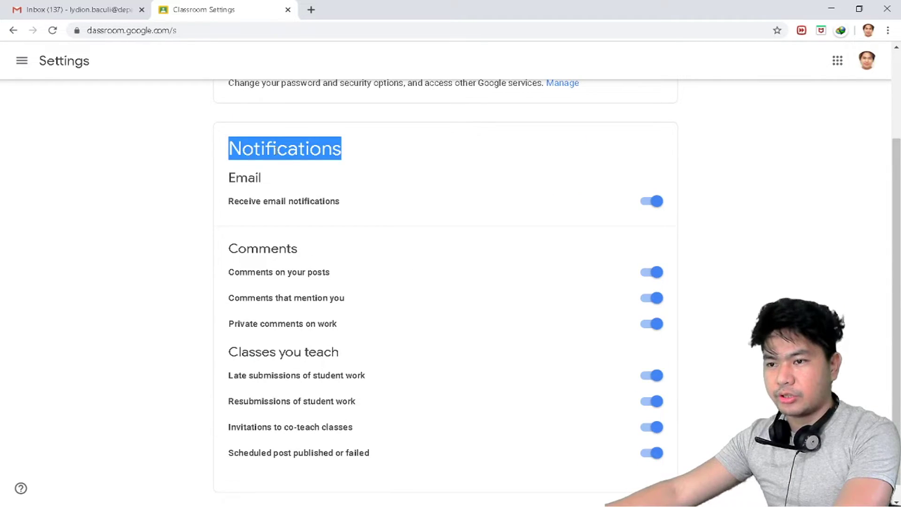
{"action": "left_click", "coordinate": [333, 157]}
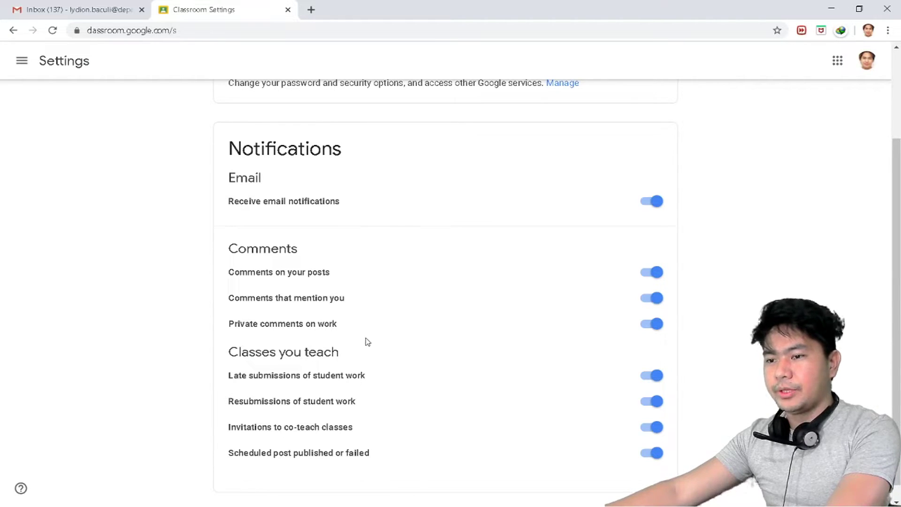
{"action": "scroll", "coordinate": [326, 357], "scroll_direction": "up", "scroll_amount": 3}
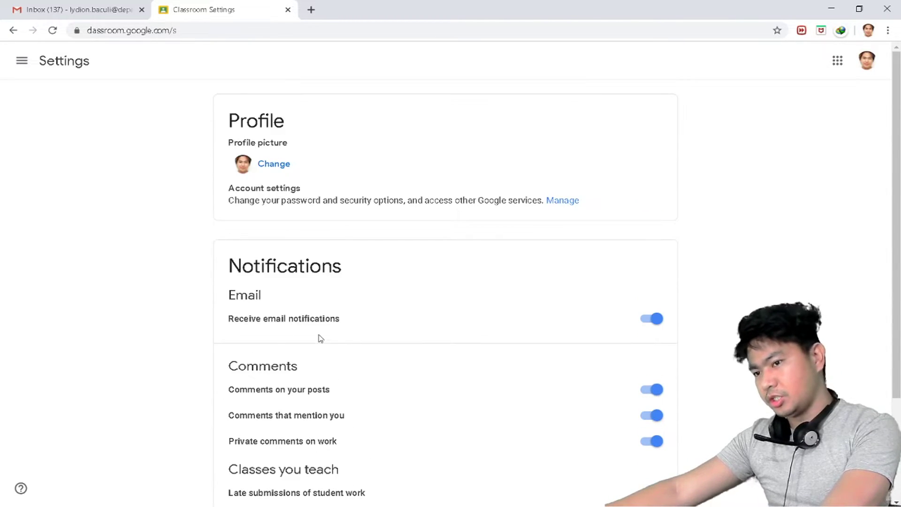
{"action": "left_click", "coordinate": [22, 60]}
{"action": "left_click", "coordinate": [40, 68]}
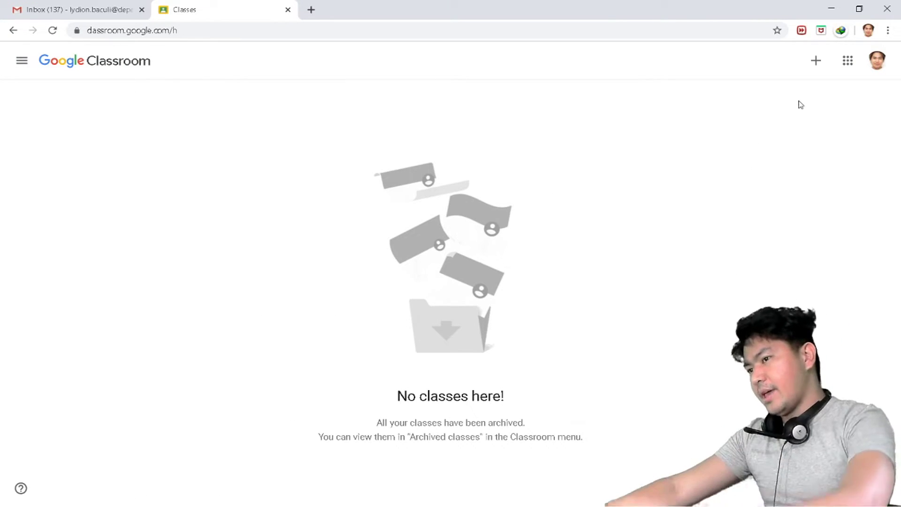
{"action": "left_click", "coordinate": [817, 62]}
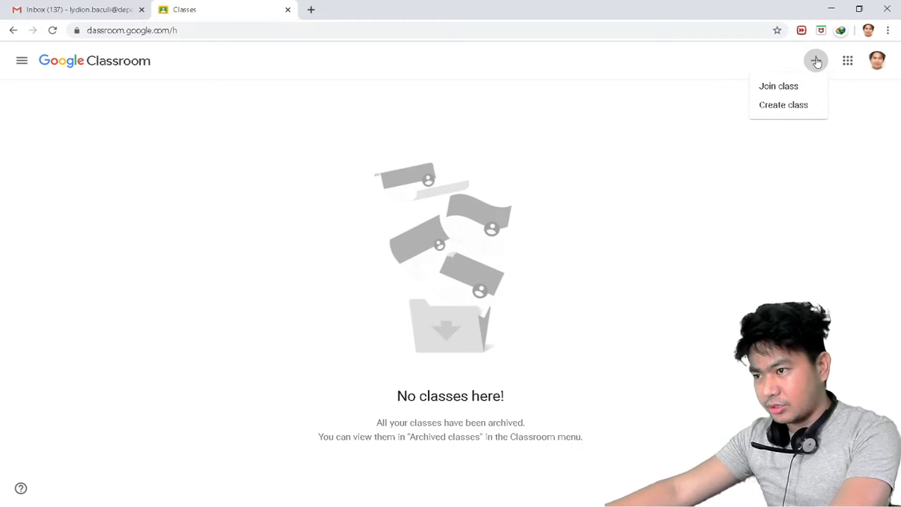
{"action": "left_click", "coordinate": [770, 55]}
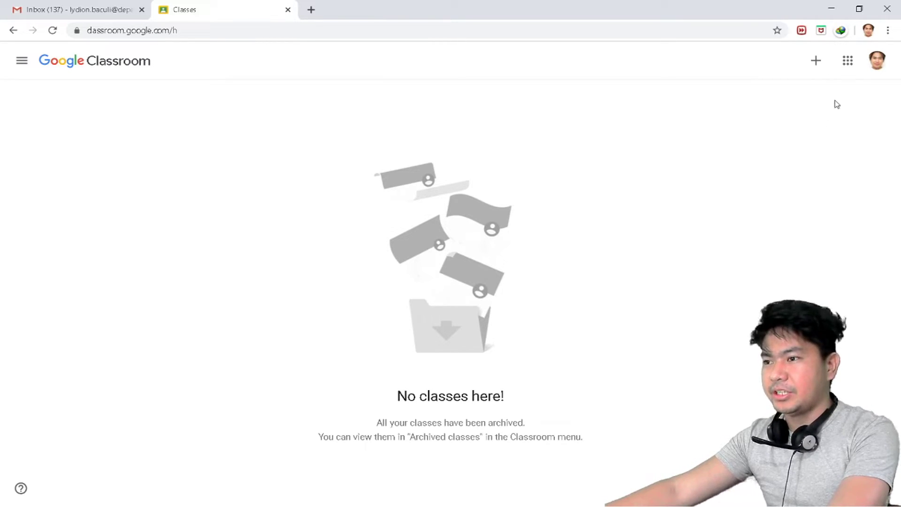
{"action": "left_click", "coordinate": [848, 66]}
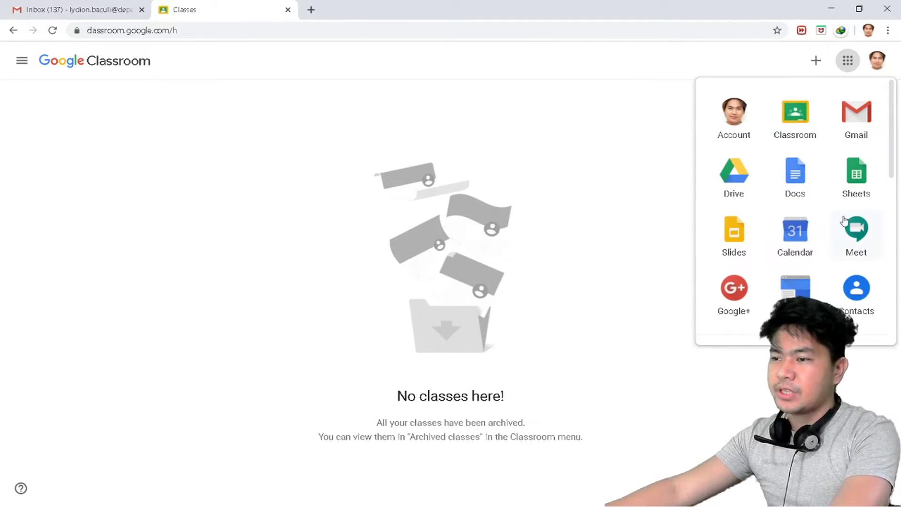
{"action": "scroll", "coordinate": [833, 211], "scroll_direction": "down", "scroll_amount": 5}
{"action": "scroll", "coordinate": [828, 235], "scroll_direction": "down", "scroll_amount": 4}
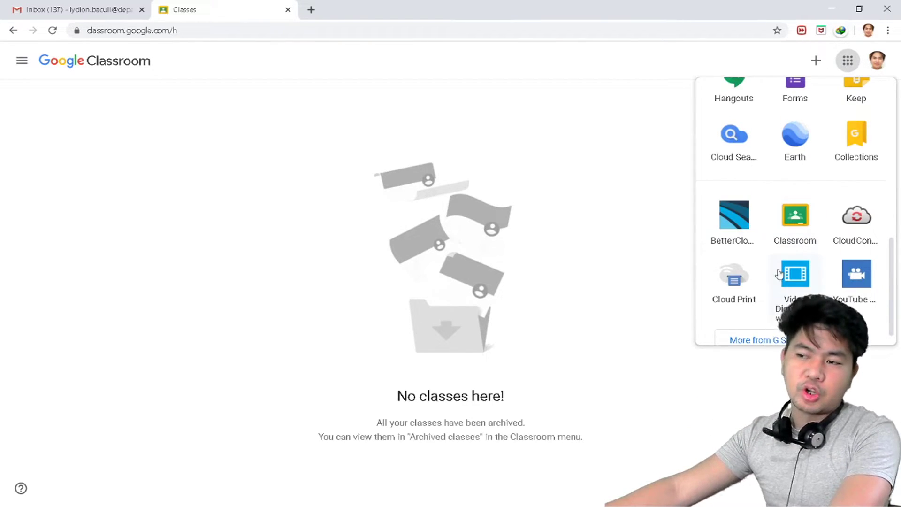
{"action": "scroll", "coordinate": [825, 251], "scroll_direction": "up", "scroll_amount": 8}
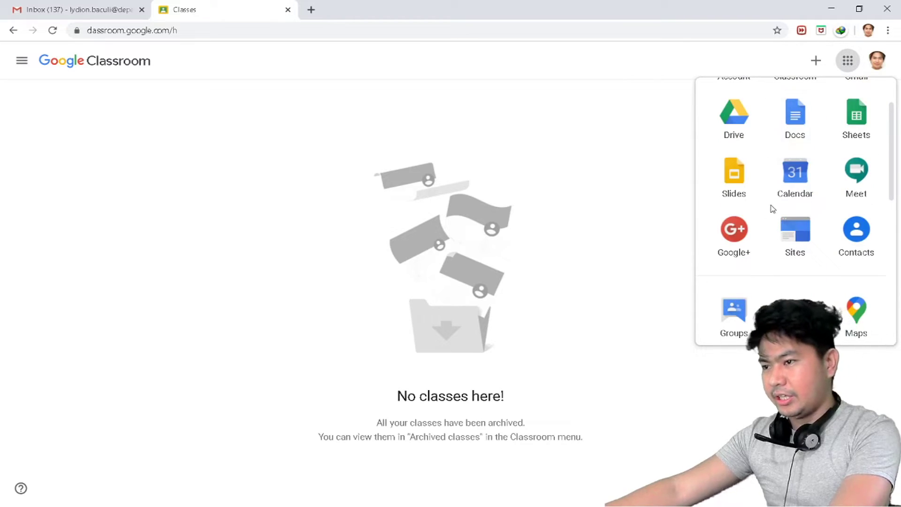
{"action": "scroll", "coordinate": [793, 169], "scroll_direction": "up", "scroll_amount": 2}
{"action": "left_click", "coordinate": [686, 147]}
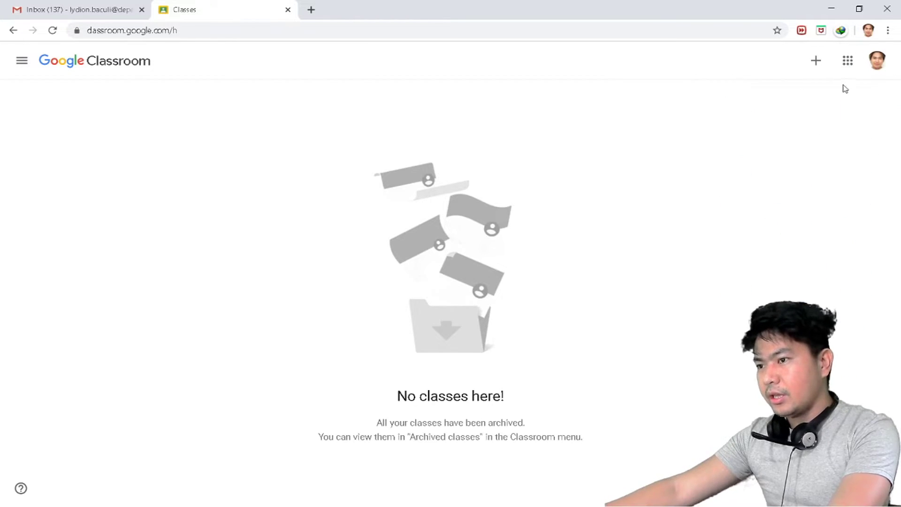
{"action": "left_click", "coordinate": [876, 64]}
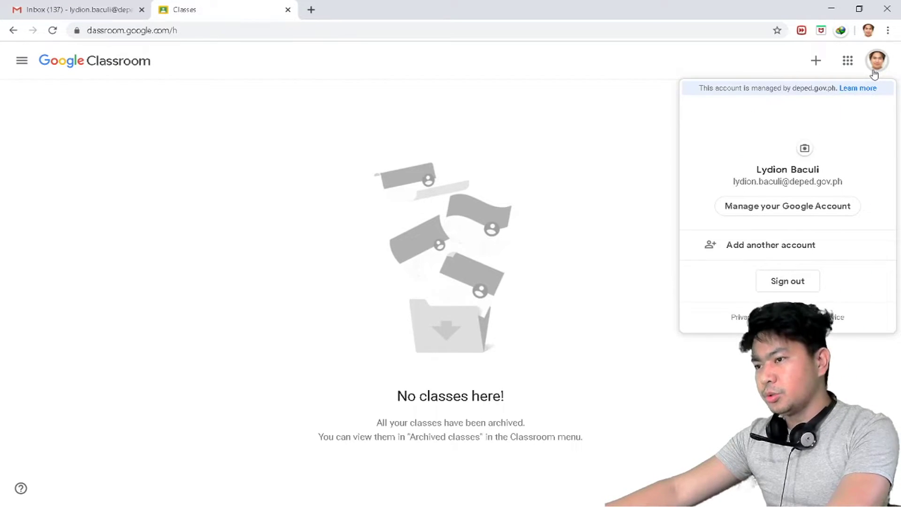
- Sign out of the Google account from the avatar menu
{"action": "left_click", "coordinate": [797, 283]}
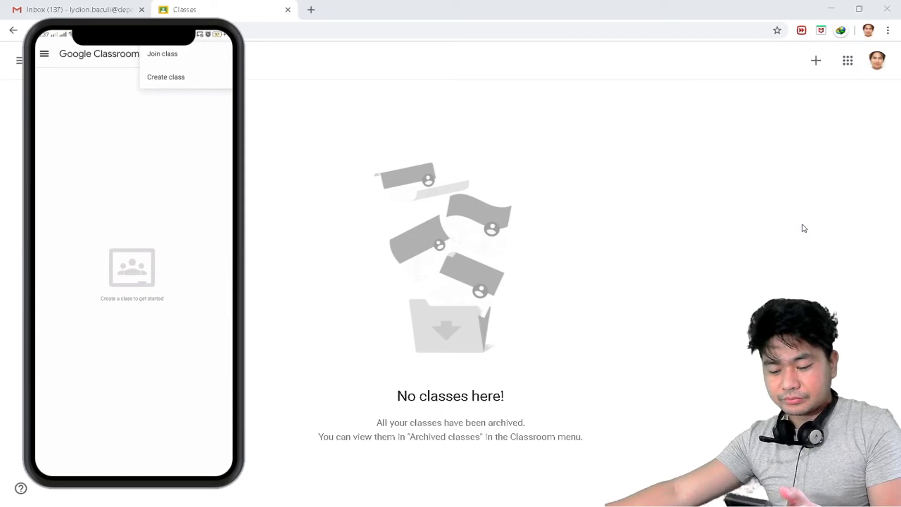
- Show the web page's Join class / Create class options from the + button, then dismiss them
{"action": "left_click", "coordinate": [816, 68]}
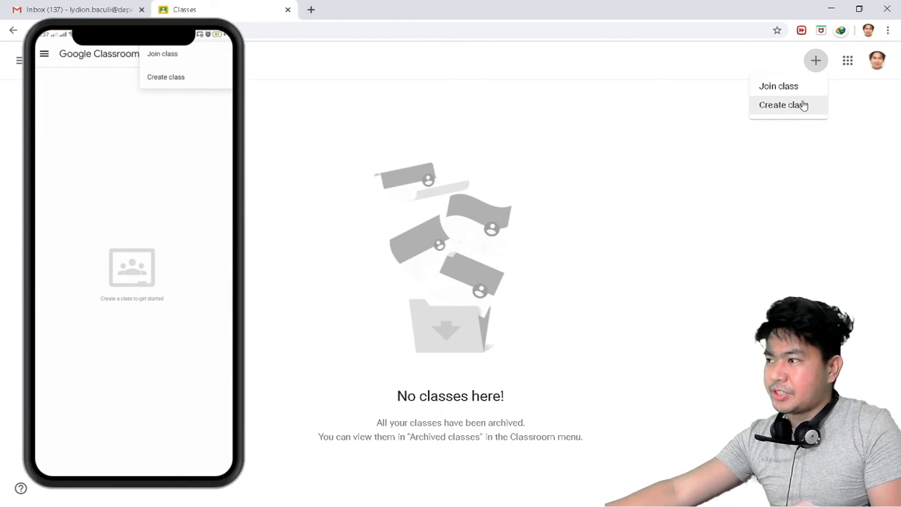
{"action": "left_click", "coordinate": [842, 172]}
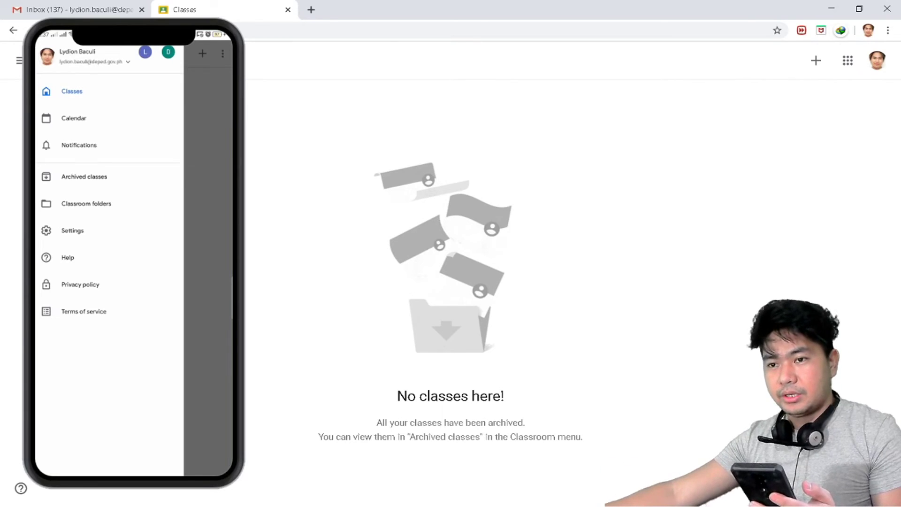
{"action": "left_click", "coordinate": [19, 60]}
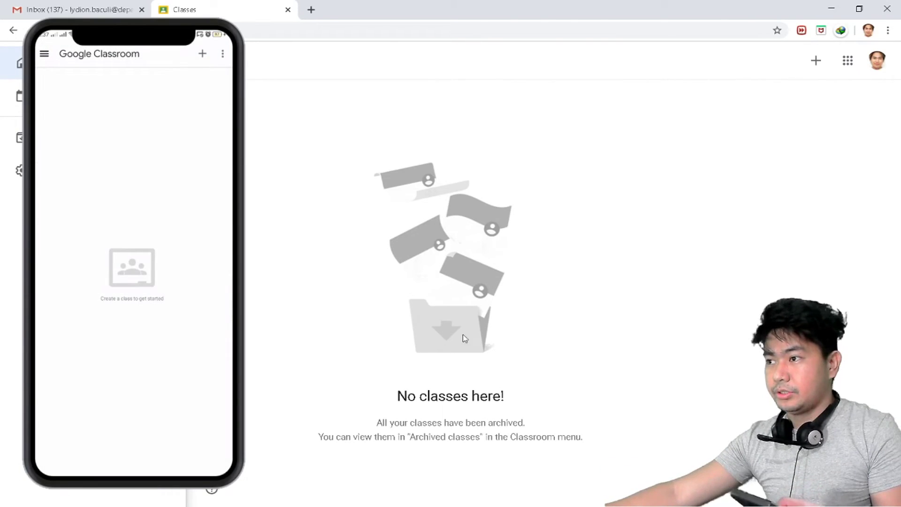